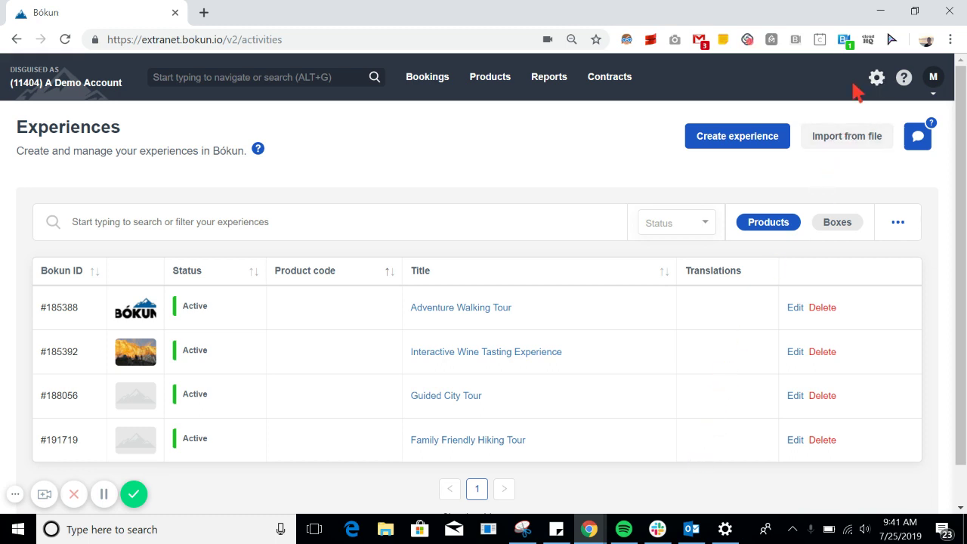
- Open the payment providers setup, answer that no provider is used today, and review the supported providers for sign-up
left_click(875, 79)
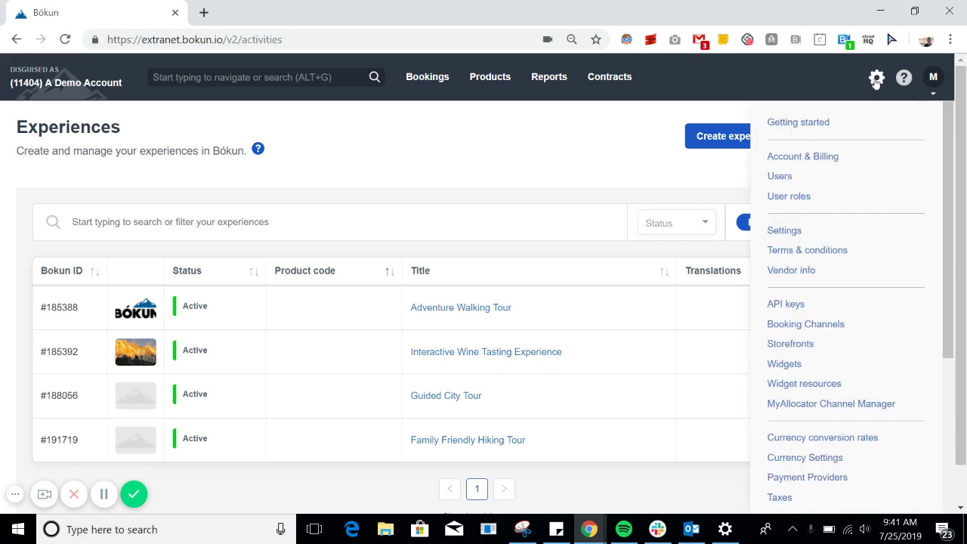
scroll(872, 187, "down", 2)
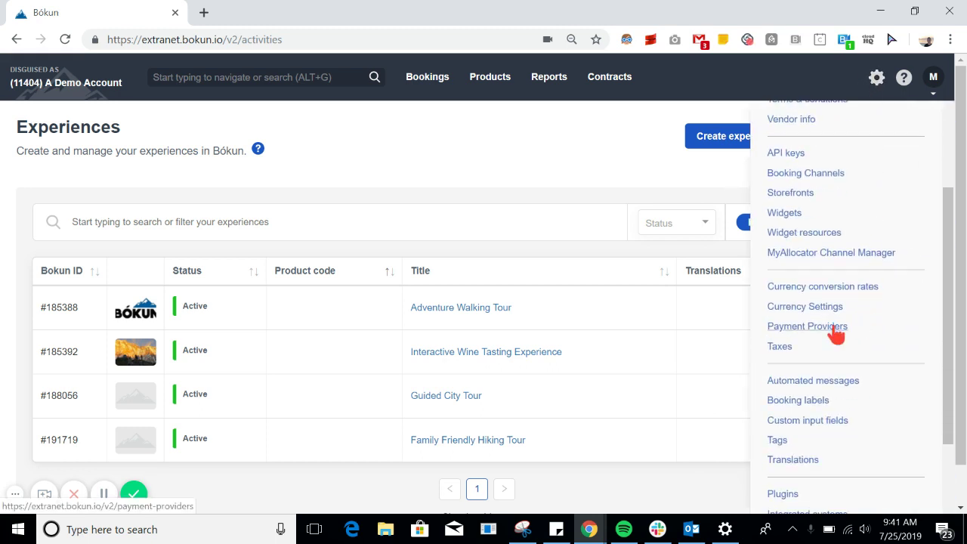
left_click(835, 332)
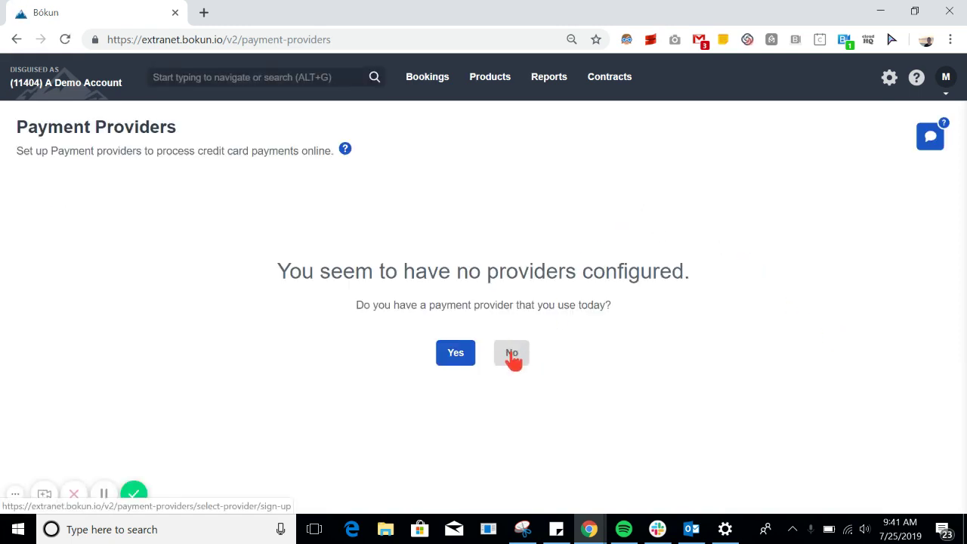
left_click(512, 360)
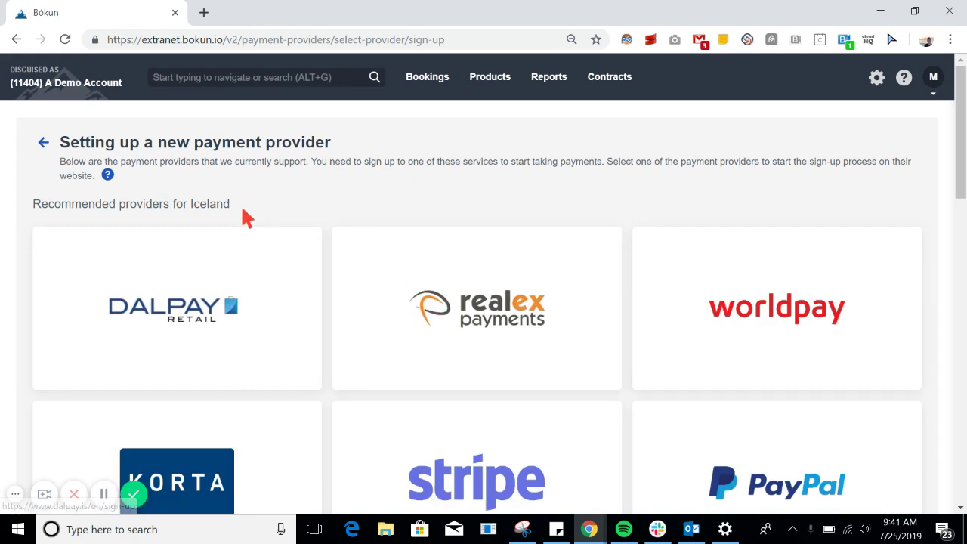
scroll(399, 194, "down", 4)
scroll(395, 199, "up", 4)
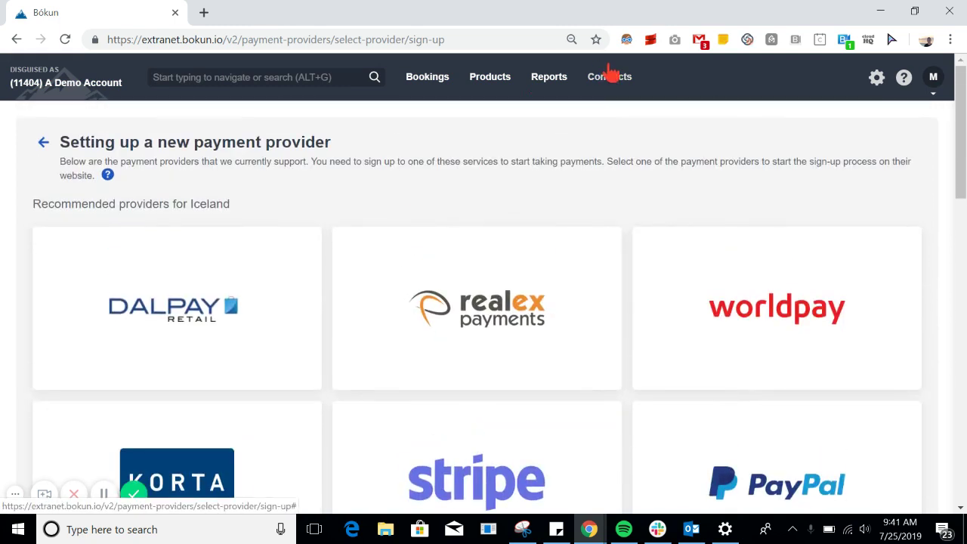
- Open the contracts Marketplace and search it for vendors in the United States
left_click(611, 75)
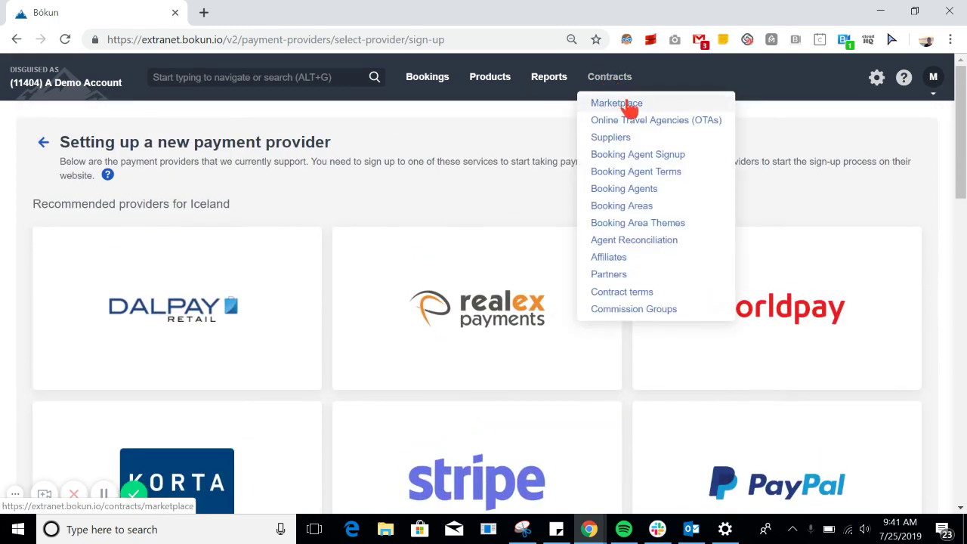
mouse_move(606, 85)
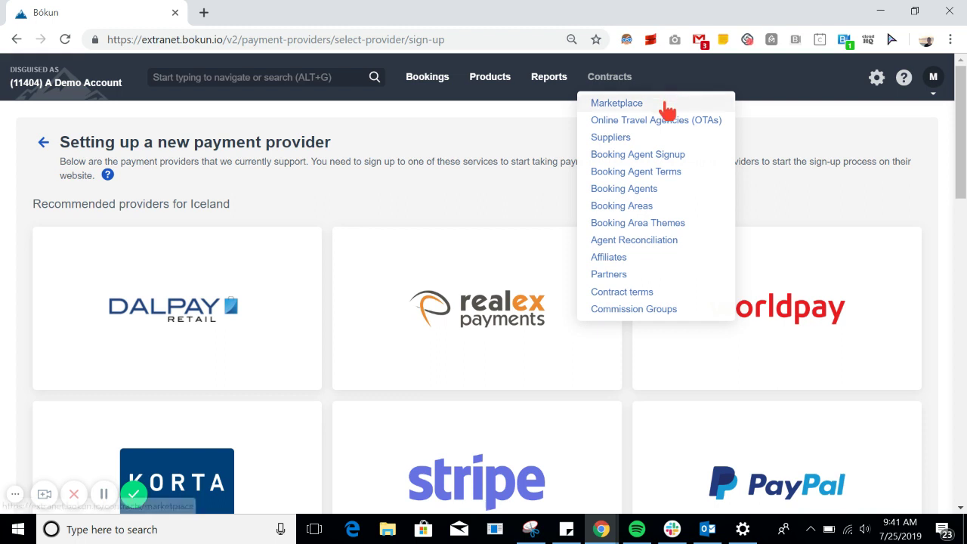
left_click(667, 106)
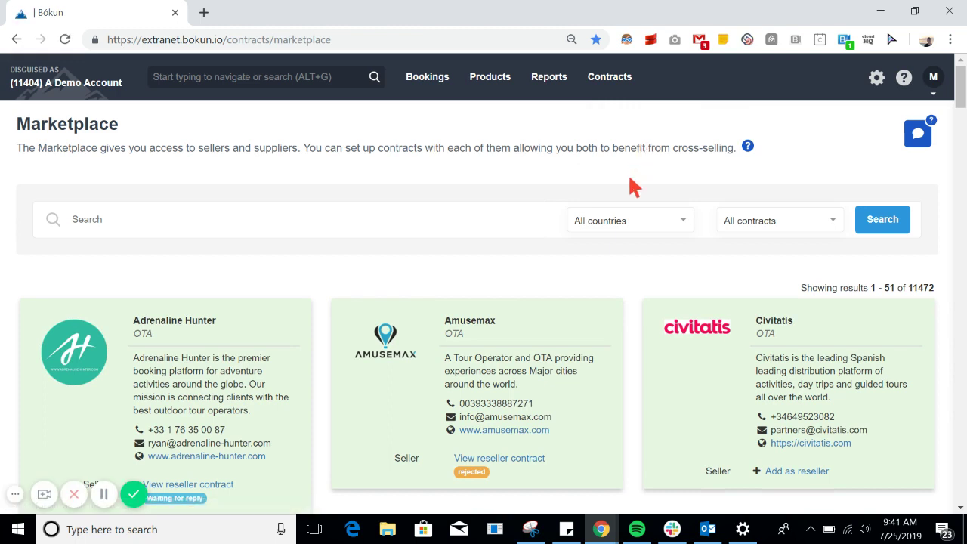
left_click(681, 222)
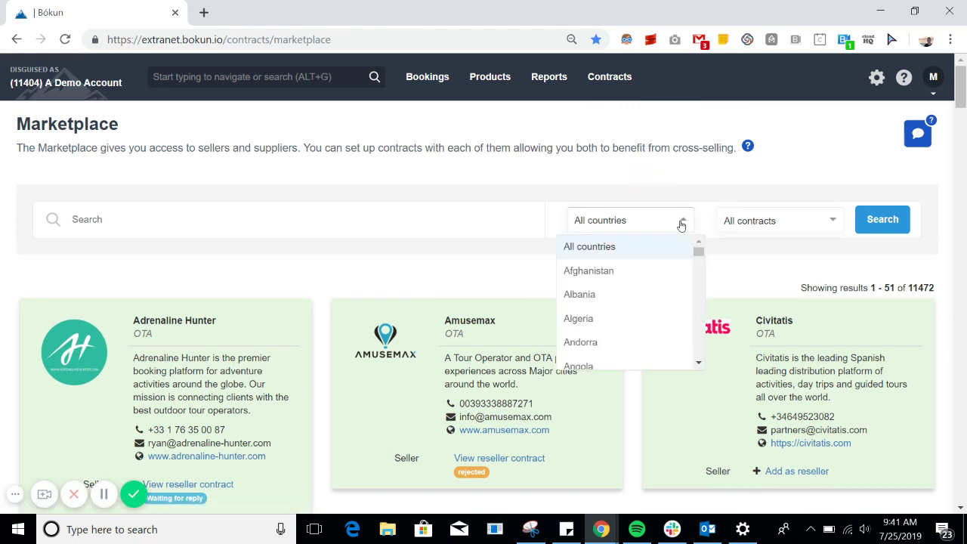
type("UN")
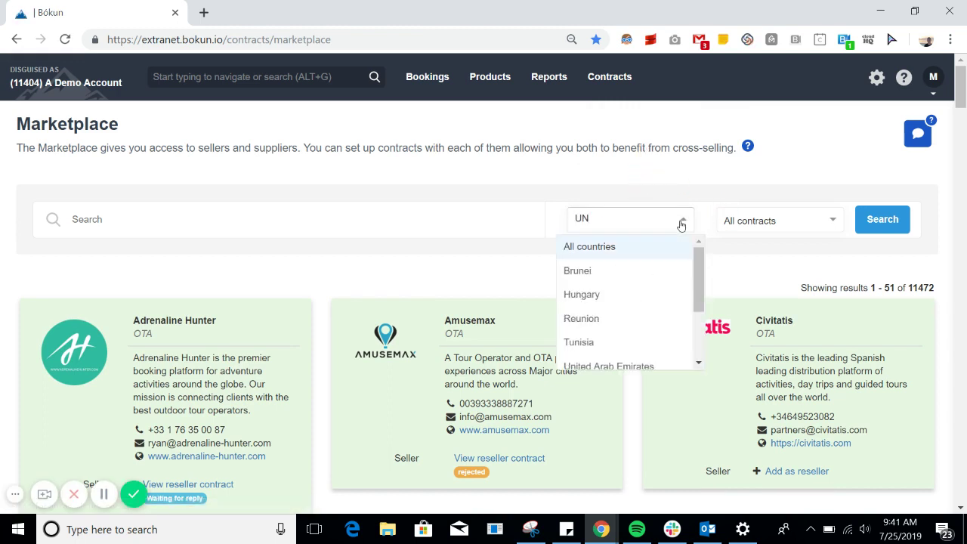
key("BackSpace")
type("ni")
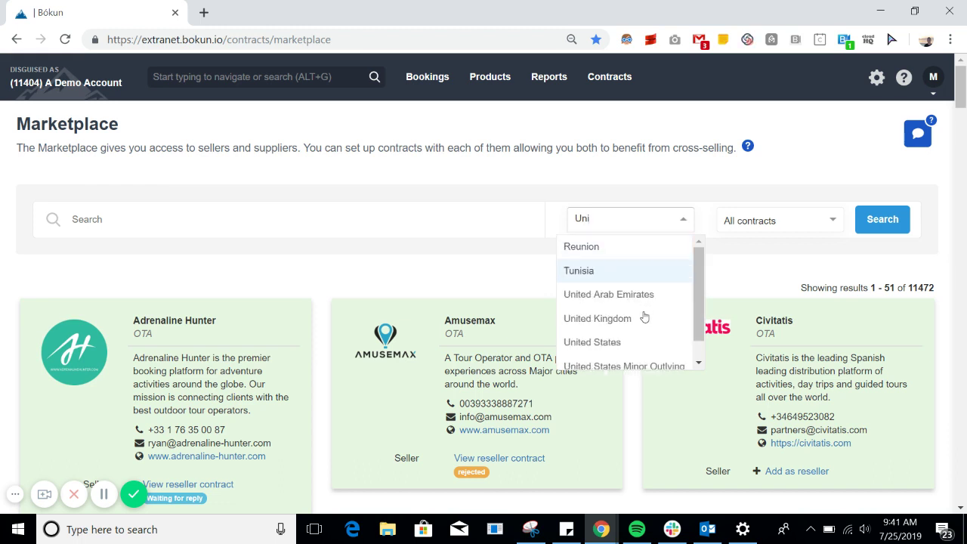
left_click(618, 343)
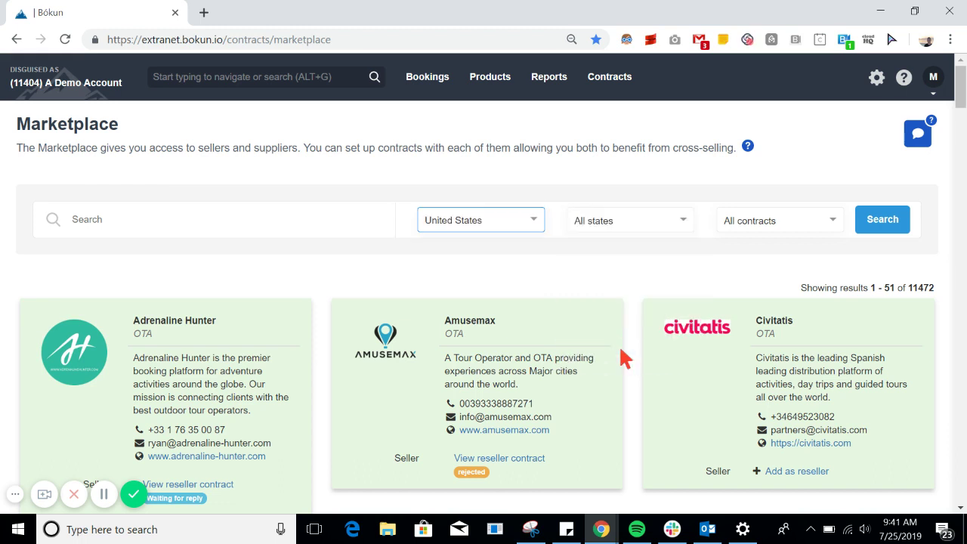
left_click(889, 225)
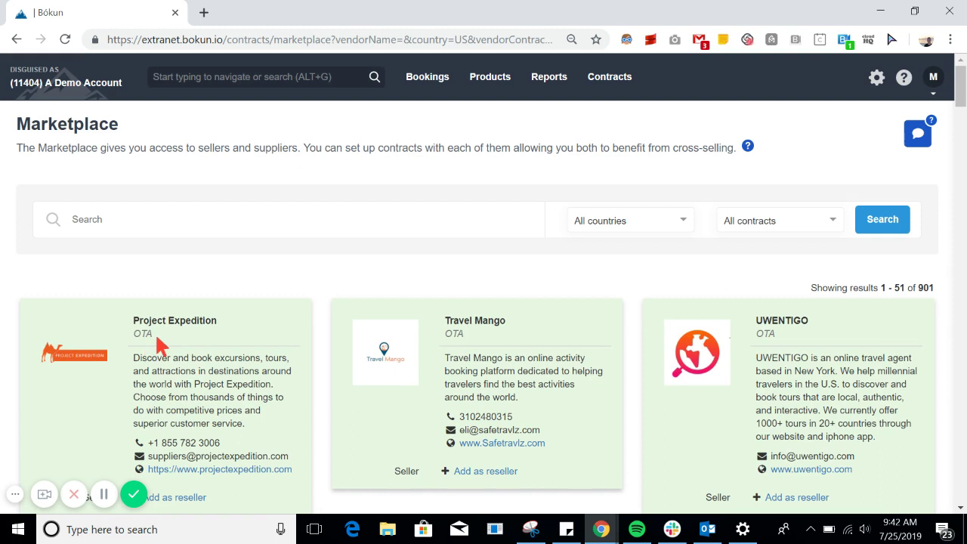
- Find 2Vegas.com among the Marketplace vendors and start adding it as a supplier
scroll(807, 414, "down", 1)
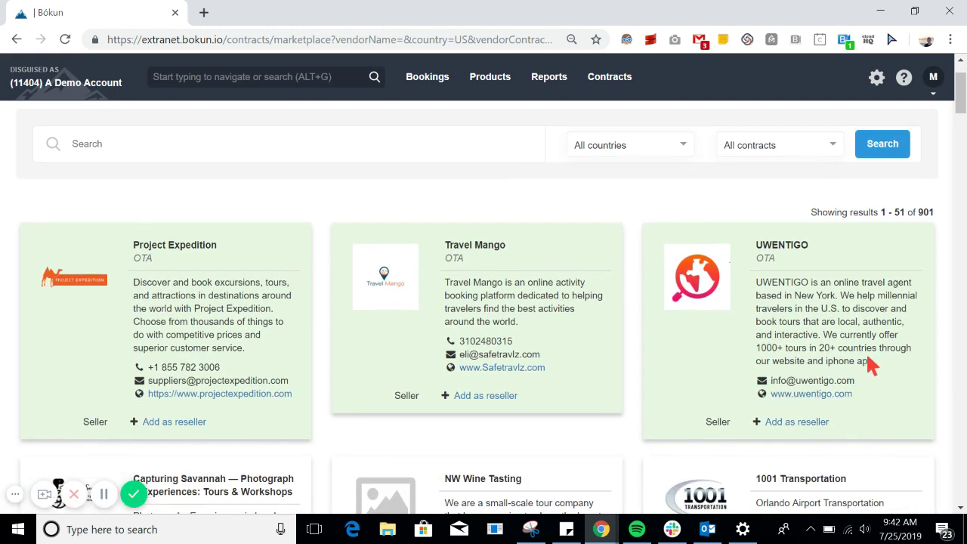
scroll(871, 364, "down", 3)
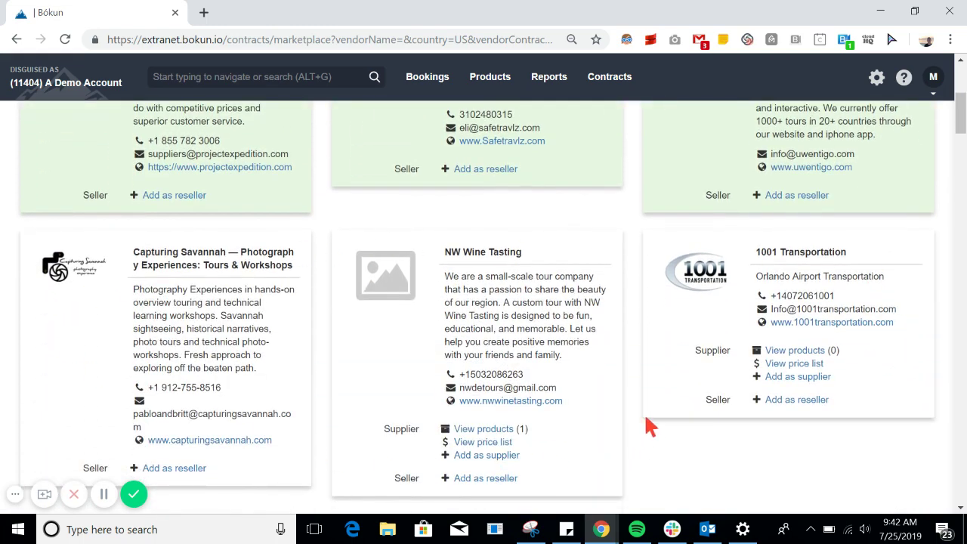
scroll(644, 412, "down", 4)
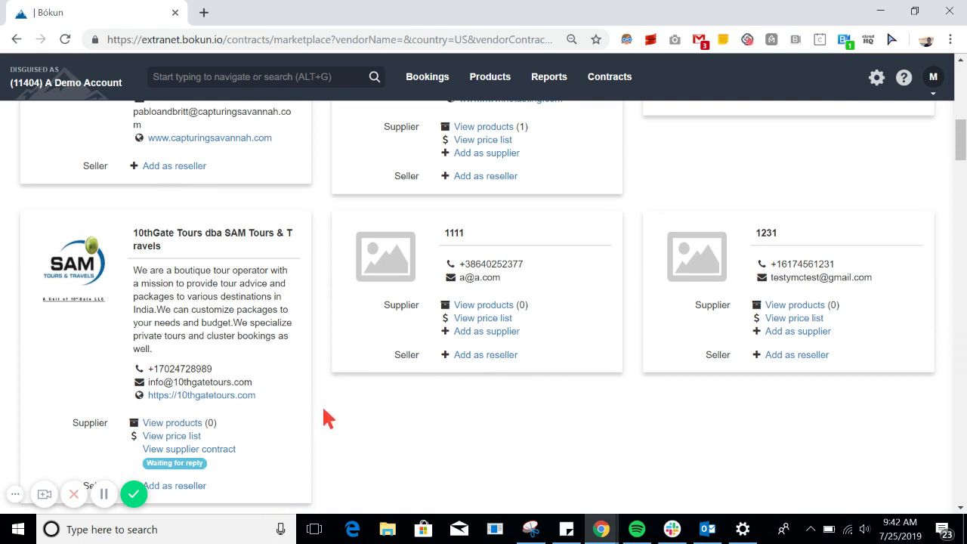
scroll(310, 394, "up", 1)
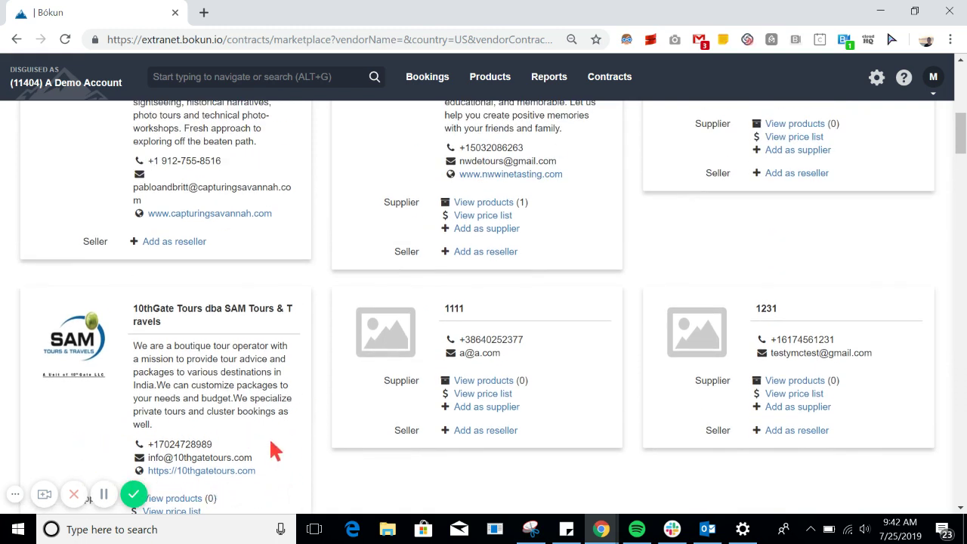
scroll(302, 370, "up", 1)
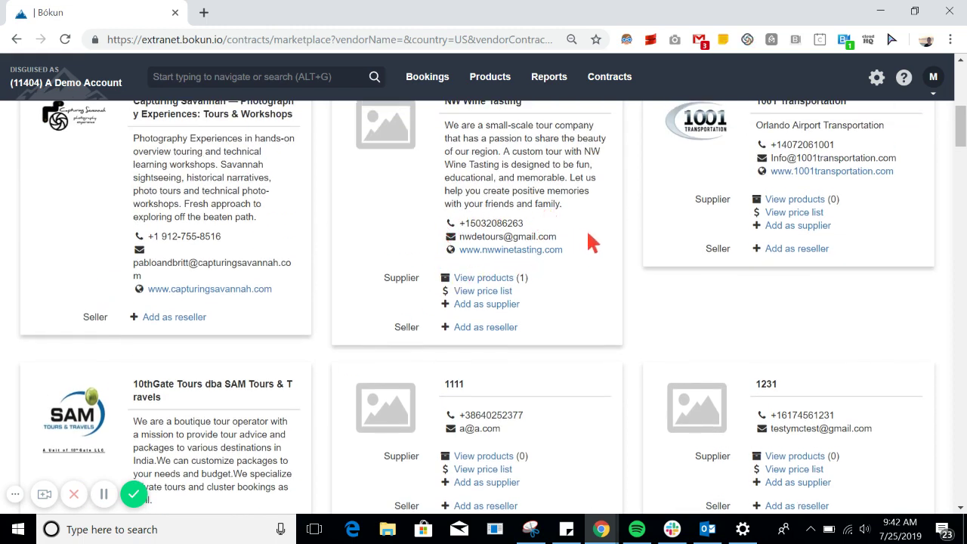
scroll(583, 231, "down", 5)
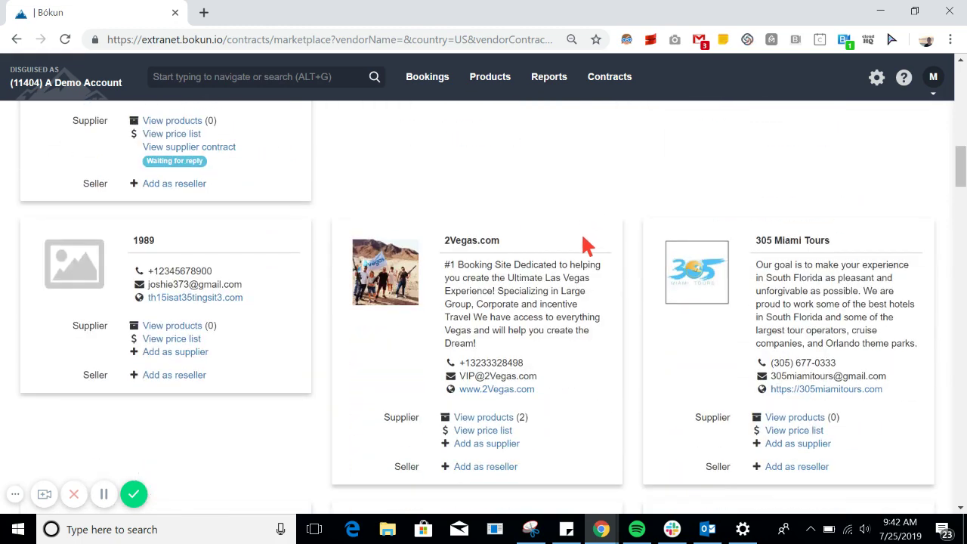
scroll(580, 248, "down", 1)
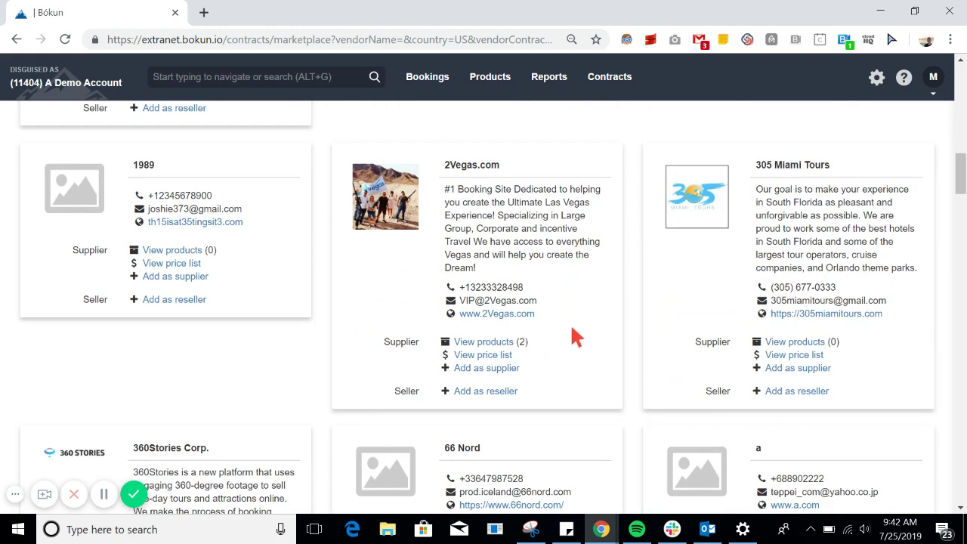
left_click(506, 370)
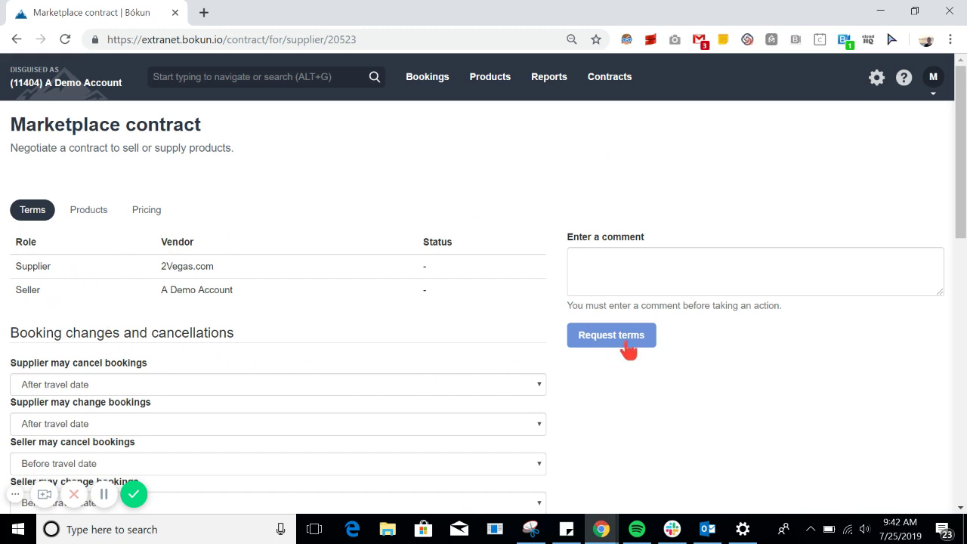
- Request contract terms from 2Vegas.com with the comment "Hi there -- we would like to resell your products for 15%"
left_click(696, 267)
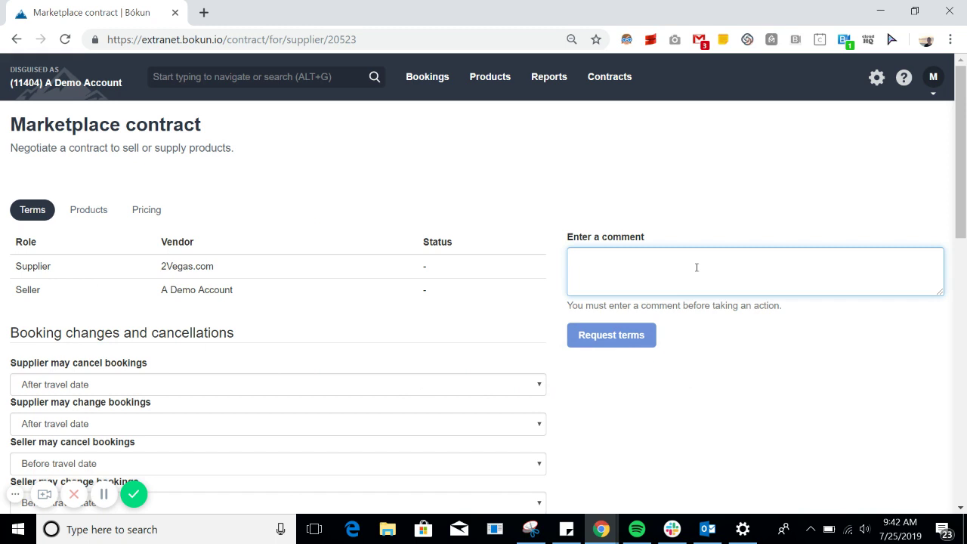
type("Hi there --")
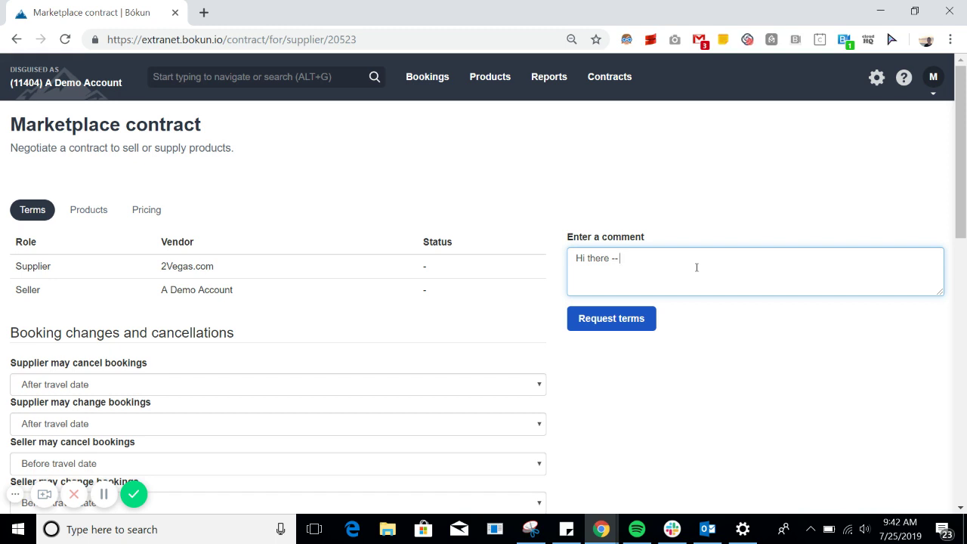
type("would like to resell your products for 15%")
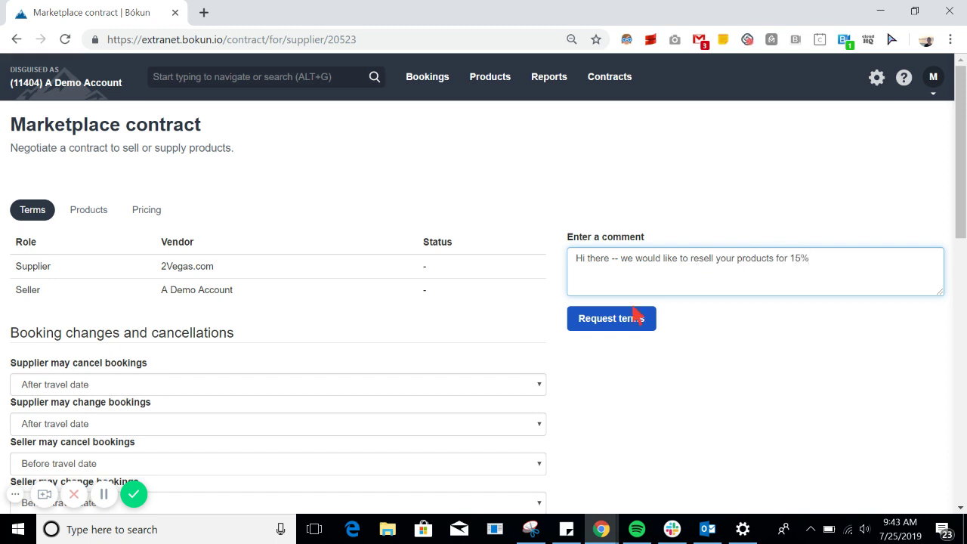
left_click(623, 319)
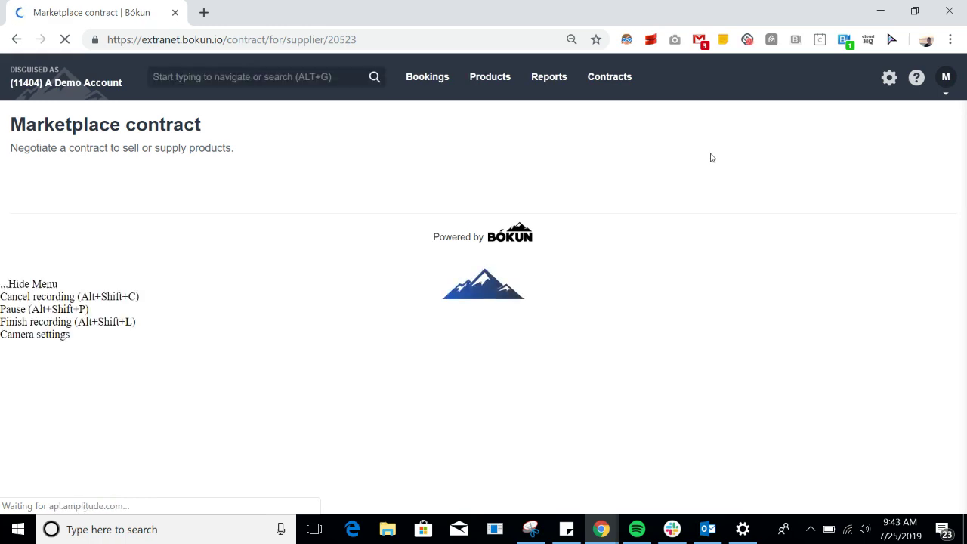
scroll(710, 158, "down", 2)
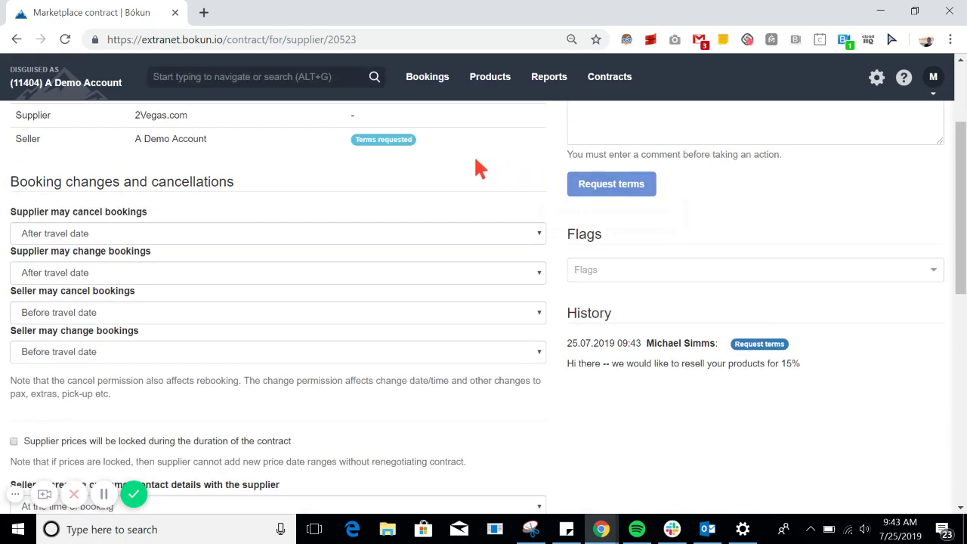
scroll(457, 147, "up", 1)
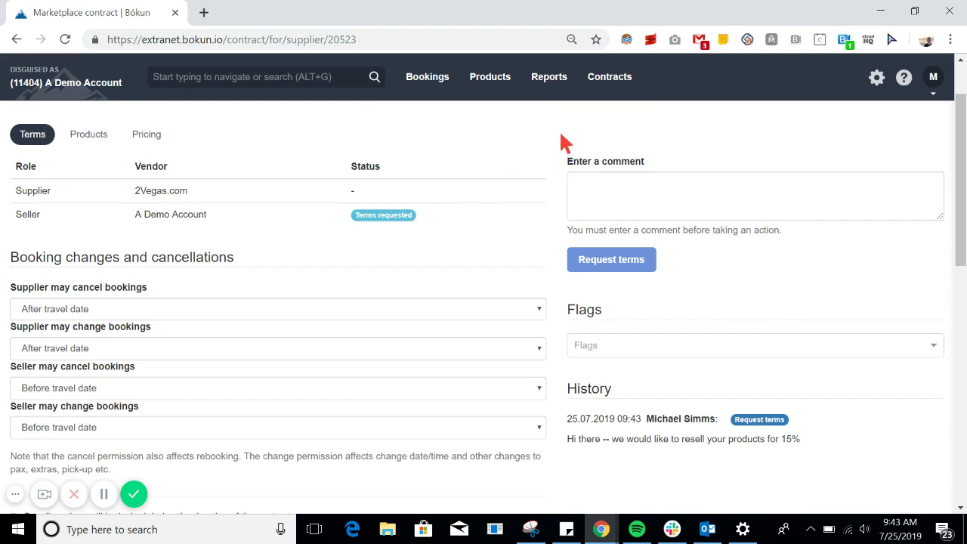
scroll(572, 136, "up", 1)
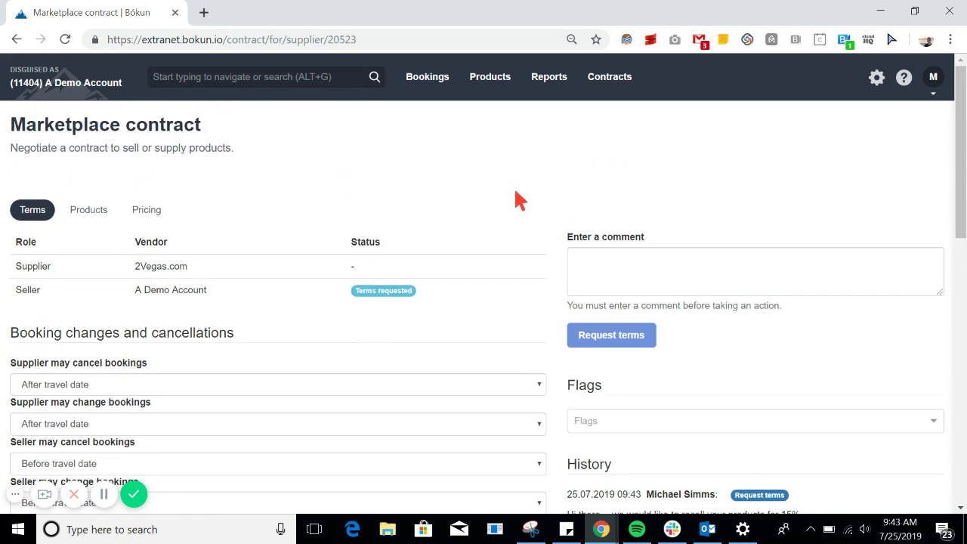
- Return to the Marketplace and search for vendors with the Active suppliers contract filter
left_click(618, 85)
left_click(642, 101)
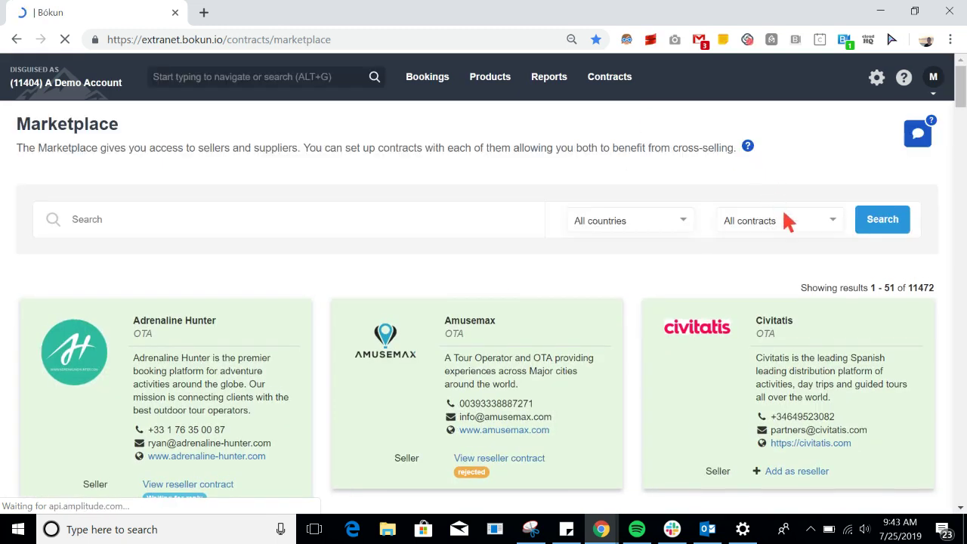
left_click(785, 221)
left_click(786, 347)
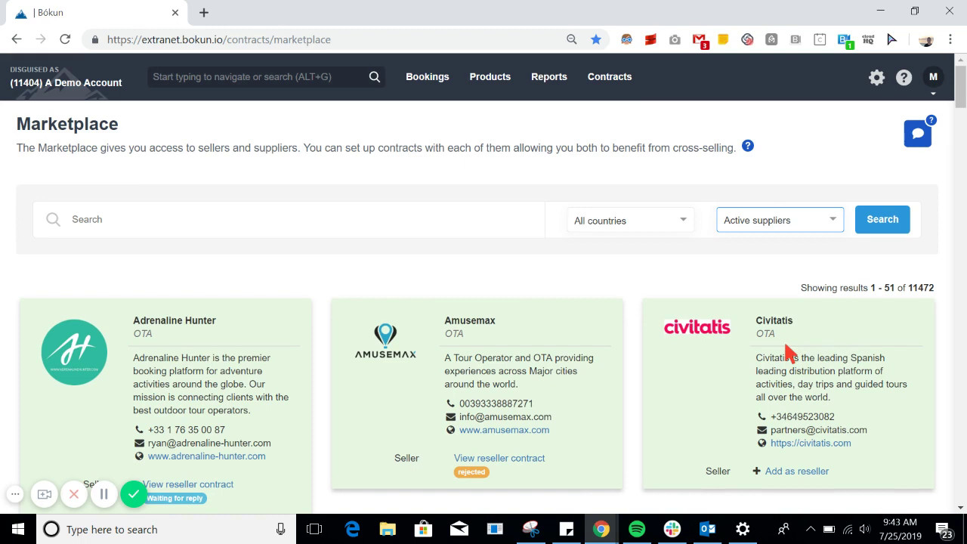
left_click(879, 227)
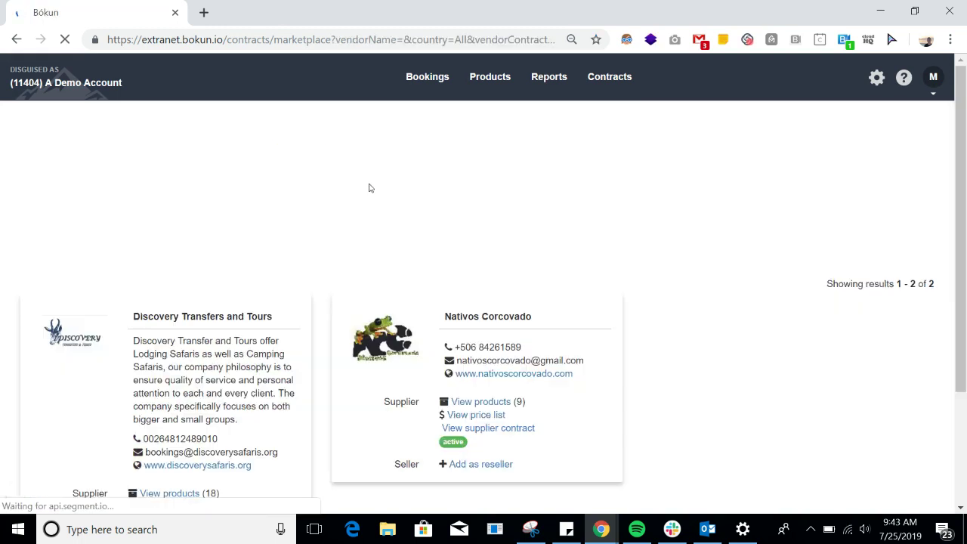
- Open the Nativos Corcovado supplier contract and review its products, pricing and terms
left_click(533, 438)
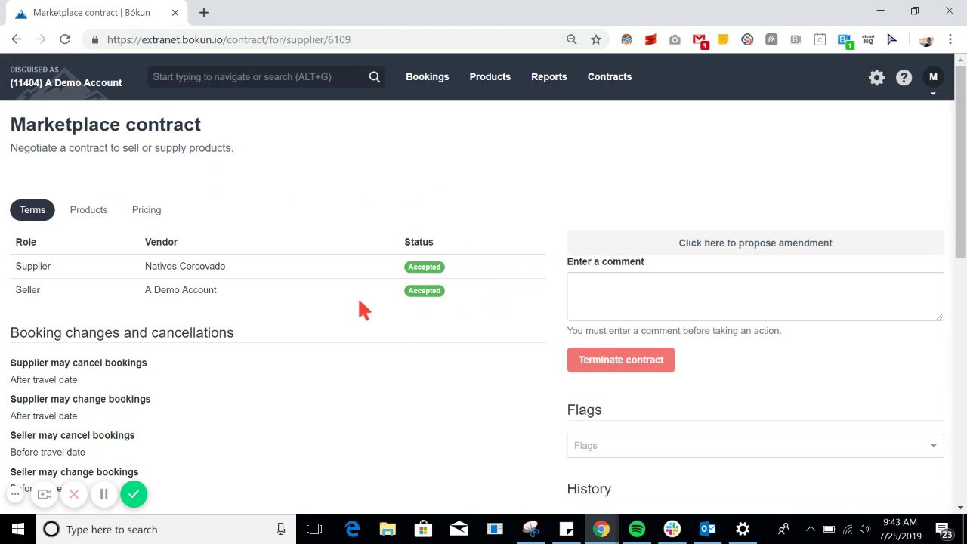
left_click(92, 213)
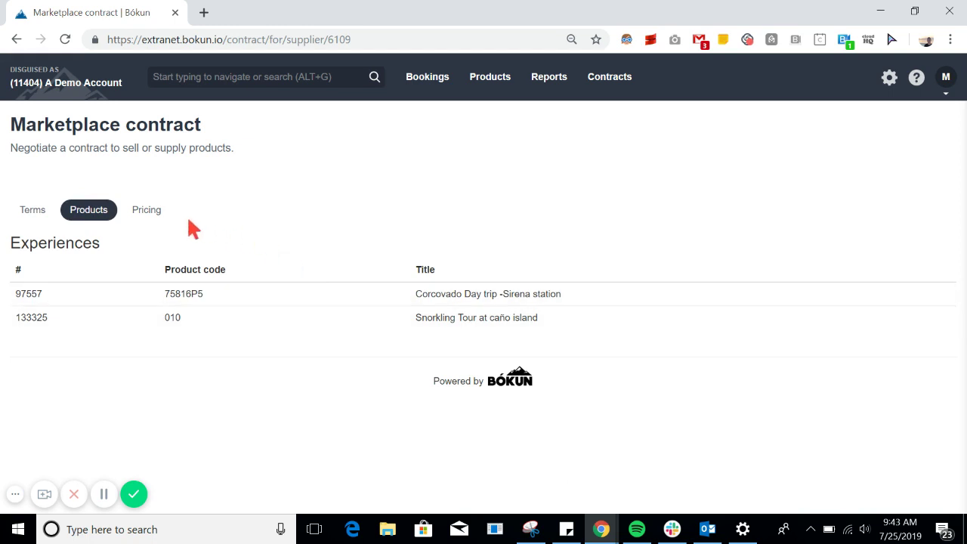
left_click(155, 211)
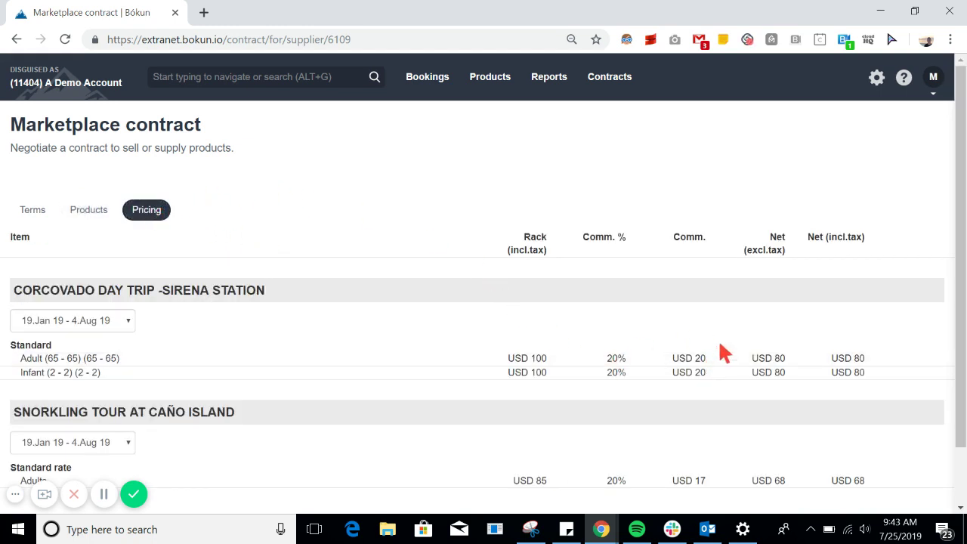
left_click(33, 210)
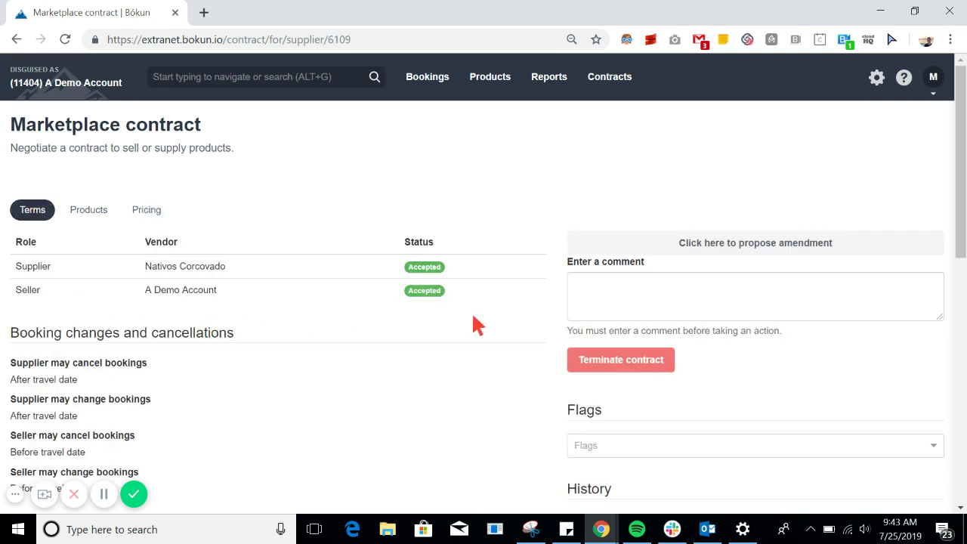
- Open the account's widgets list and review the widget types that can be added, returning to the list without creating one
left_click(877, 79)
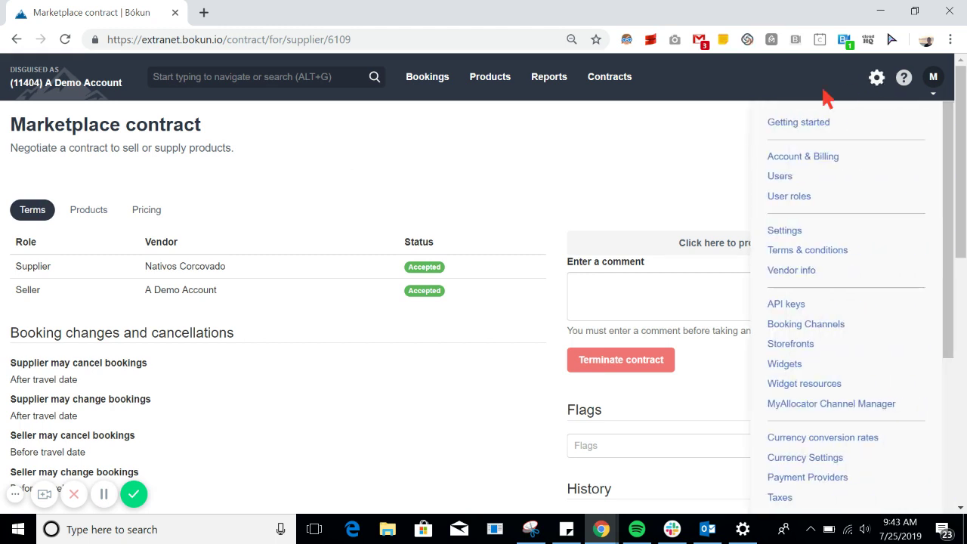
left_click(784, 371)
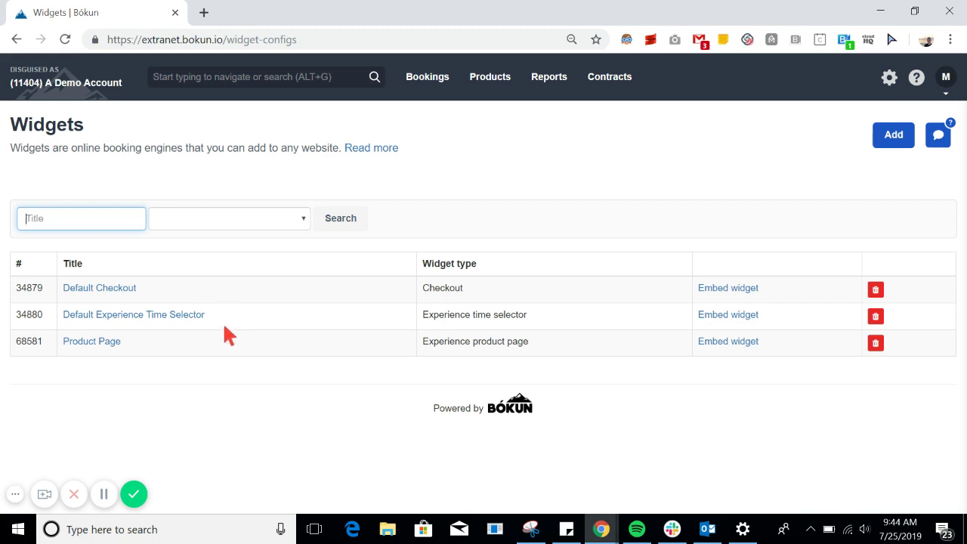
left_click_drag(136, 340, 64, 342)
left_click(107, 377)
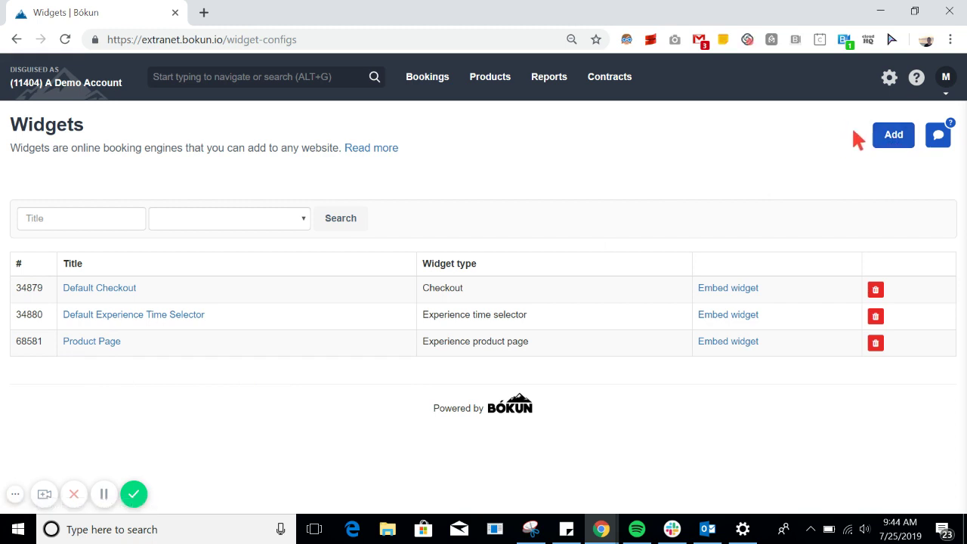
left_click(885, 142)
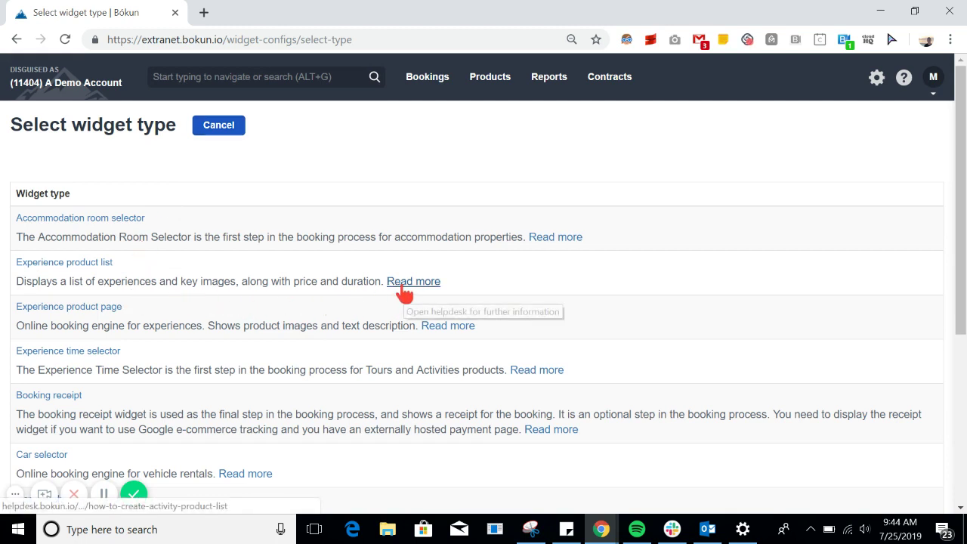
left_click(229, 127)
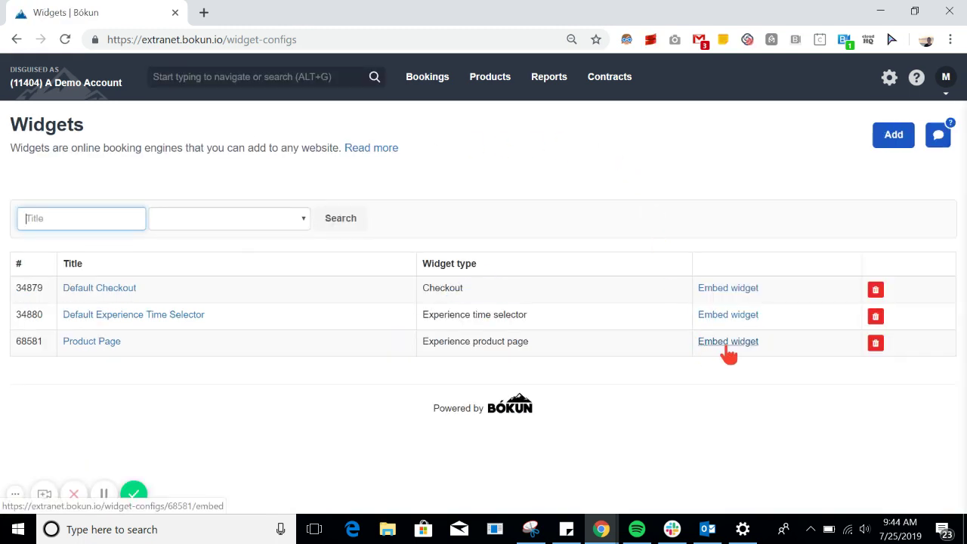
left_click(726, 349)
mouse_move(727, 349)
left_mouse_down()
mouse_move(718, 378)
mouse_move(723, 345)
left_mouse_up()
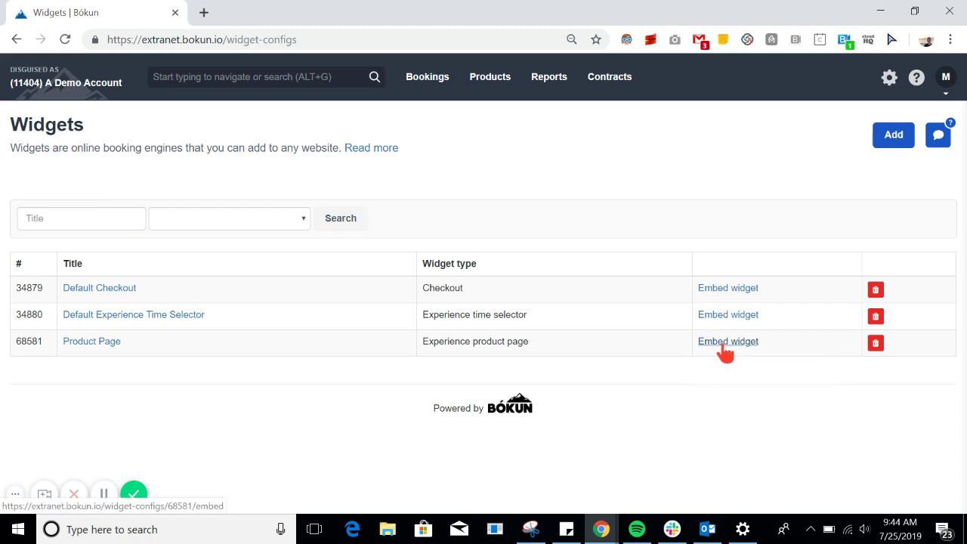
left_click(723, 344)
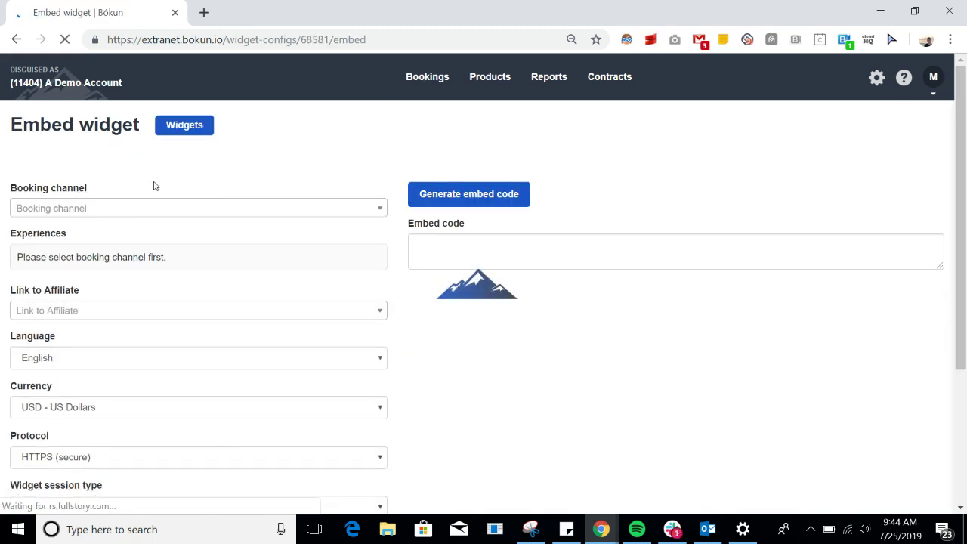
left_click(102, 212)
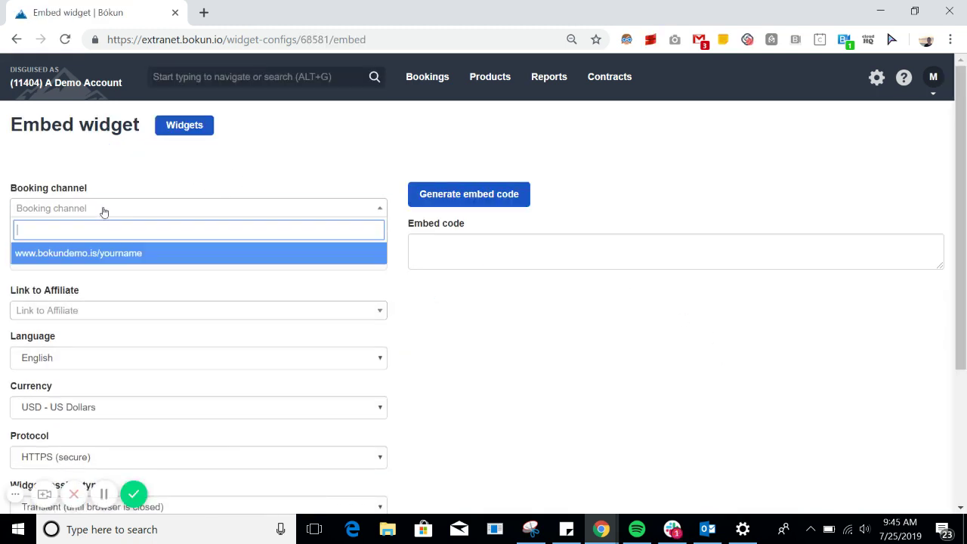
left_click(117, 254)
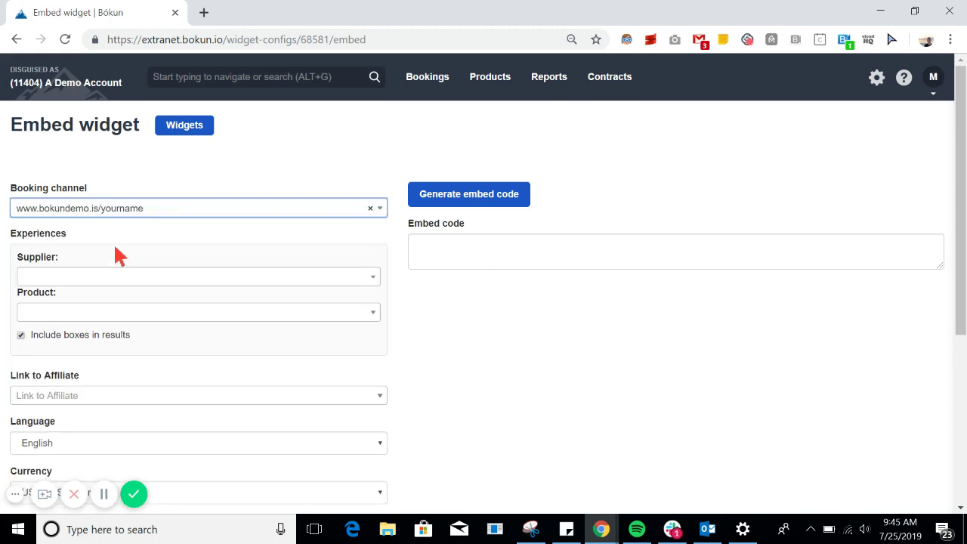
- Choose Nativos Corcovado as the supplier and "75816P5 - Corcovado Day trip -Sirena station" as the product
left_click(131, 278)
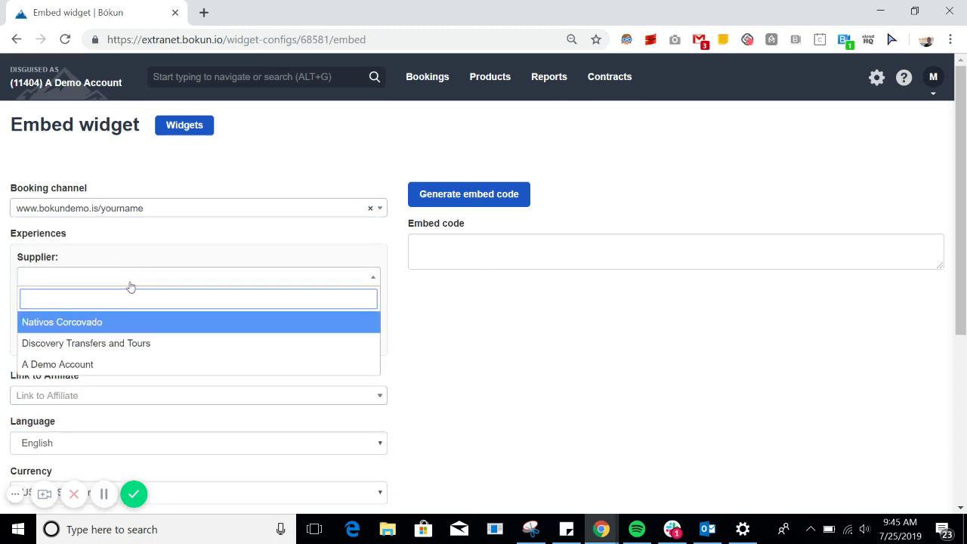
left_click(120, 327)
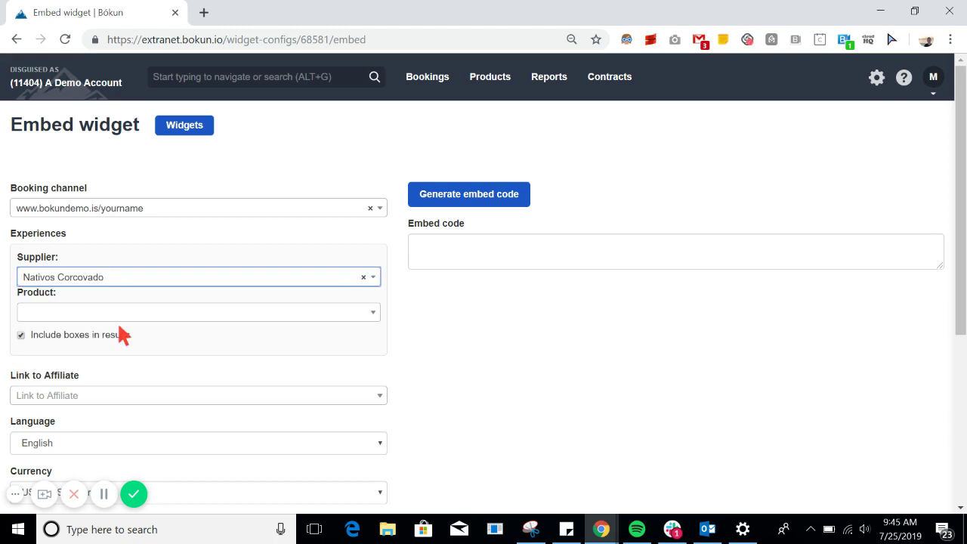
left_click(130, 312)
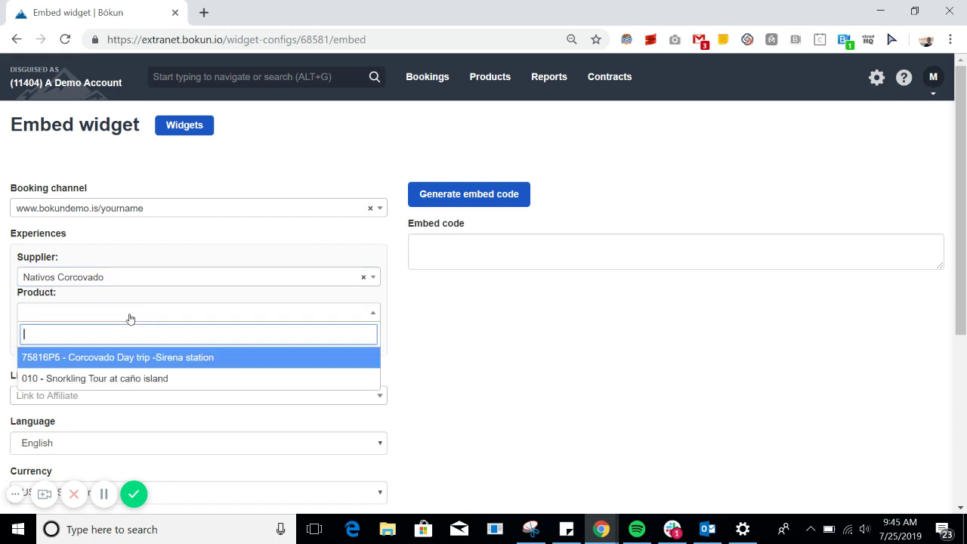
left_click(130, 357)
- Check the remaining embed options and generate the embed code for the Corcovado day trip widget
scroll(298, 317, "down", 3)
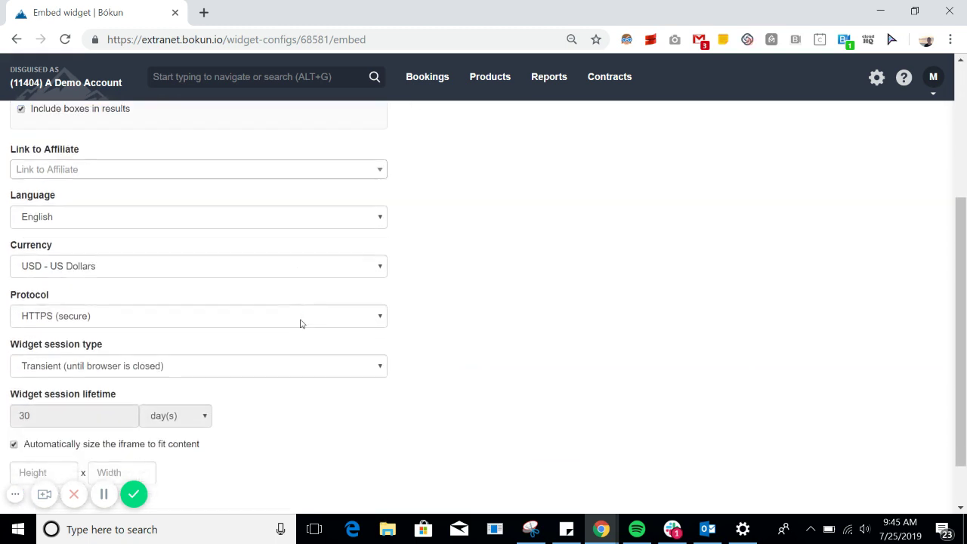
scroll(430, 339, "up", 3)
left_click(479, 201)
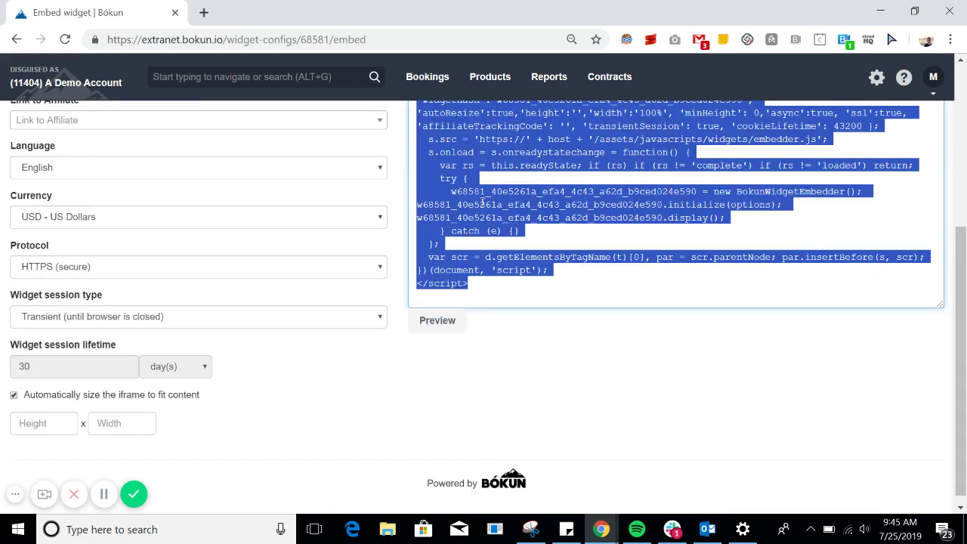
scroll(485, 207, "up", 4)
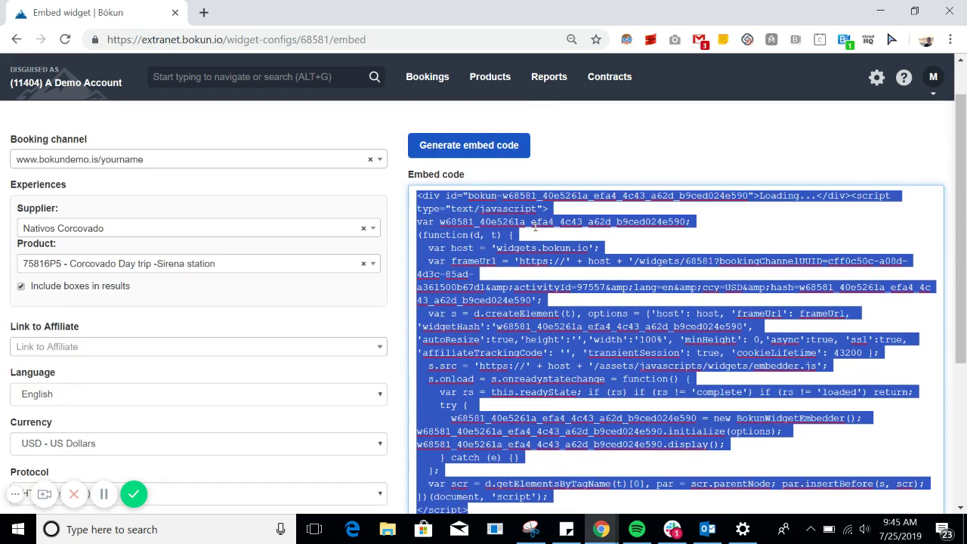
scroll(535, 227, "down", 2)
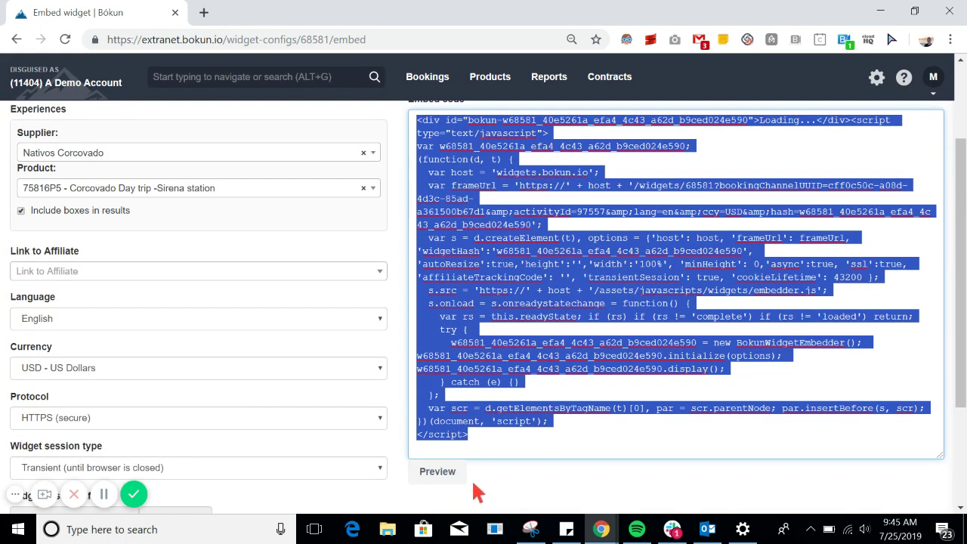
- Preview the widget and try a booking selection for Saturday 10 August 2019 with 5 infants
left_click(446, 475)
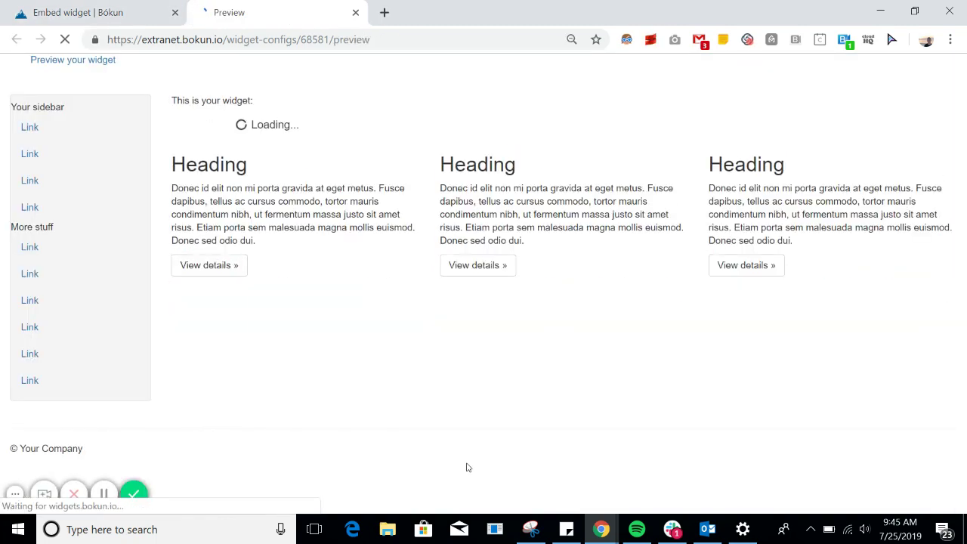
scroll(616, 187, "down", 1)
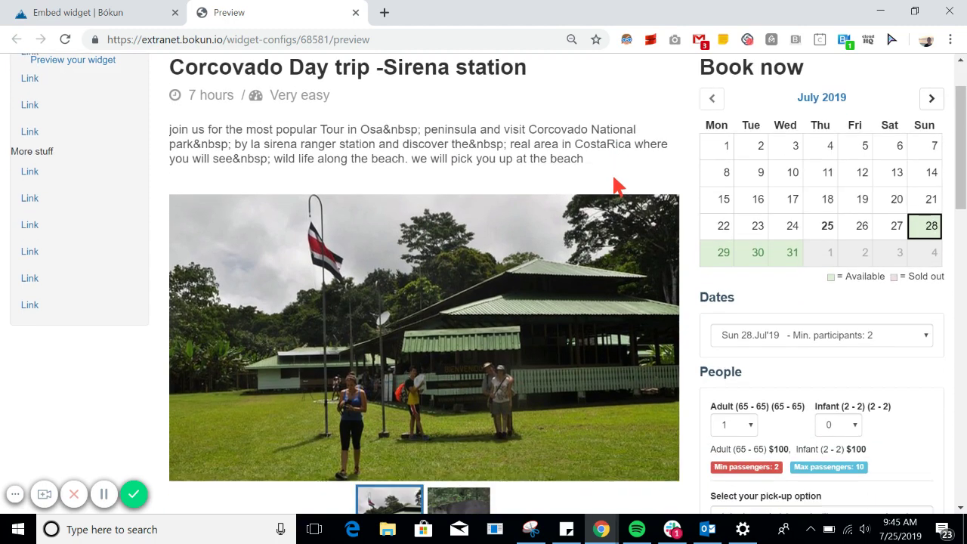
left_click(931, 98)
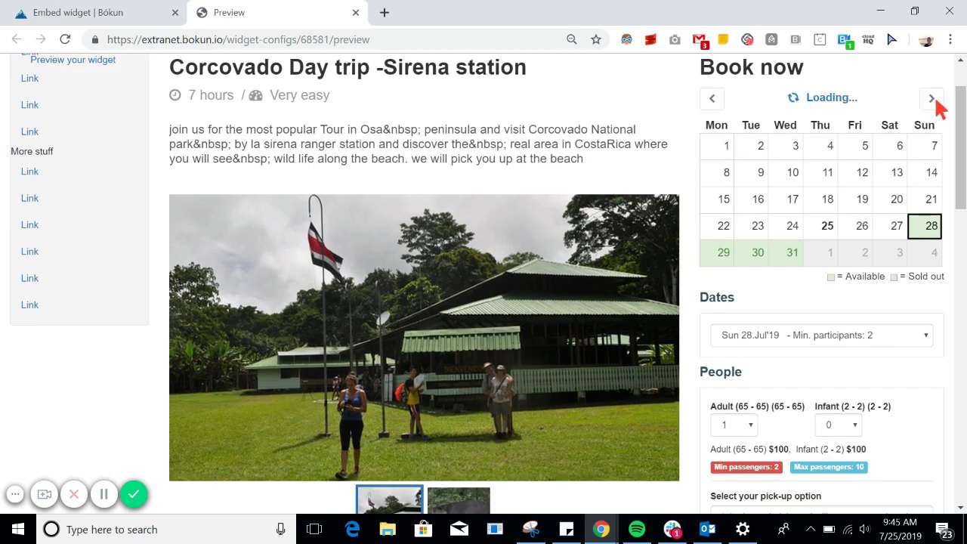
left_click(893, 178)
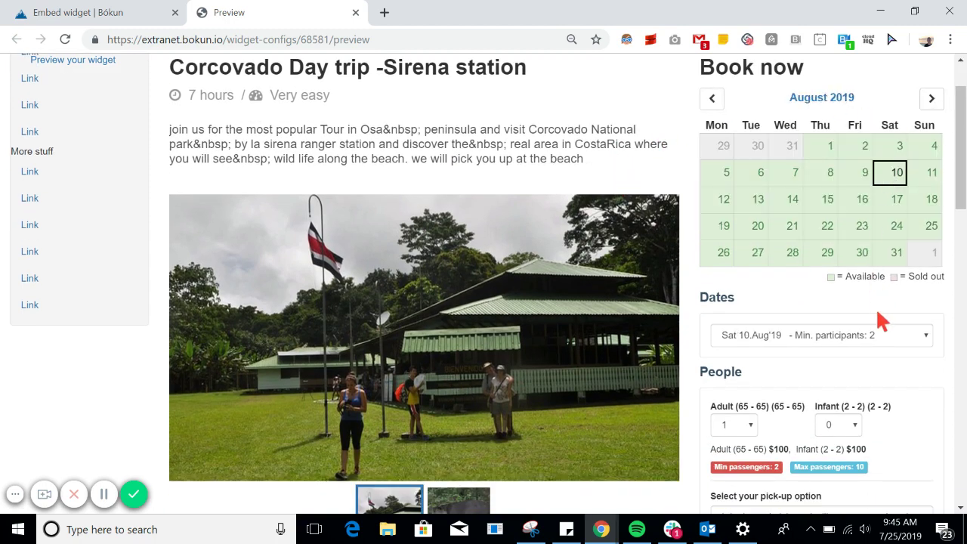
scroll(710, 266, "down", 2)
left_click(838, 274)
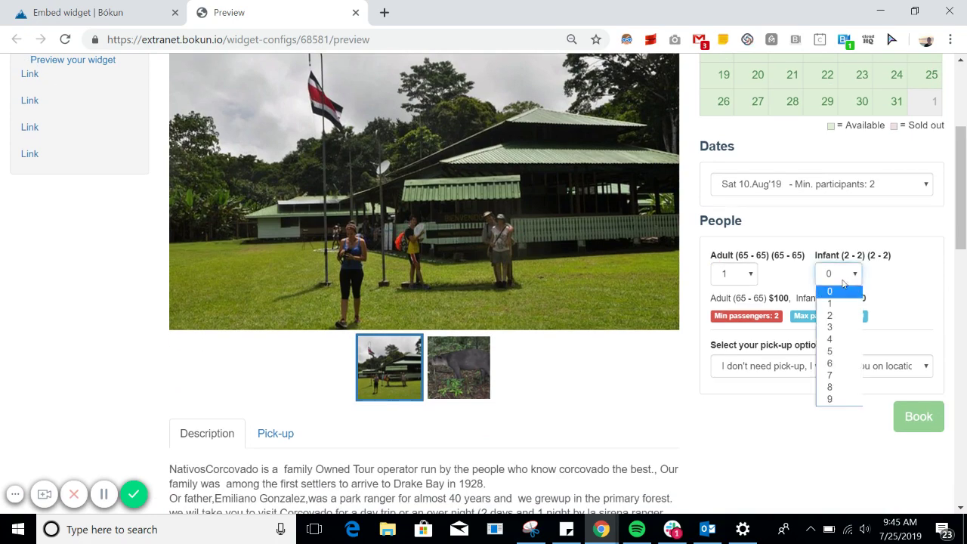
left_click(838, 354)
- View the tour's second photo and description in the widget preview, and close the preview
scroll(578, 322, "down", 2)
left_click(449, 216)
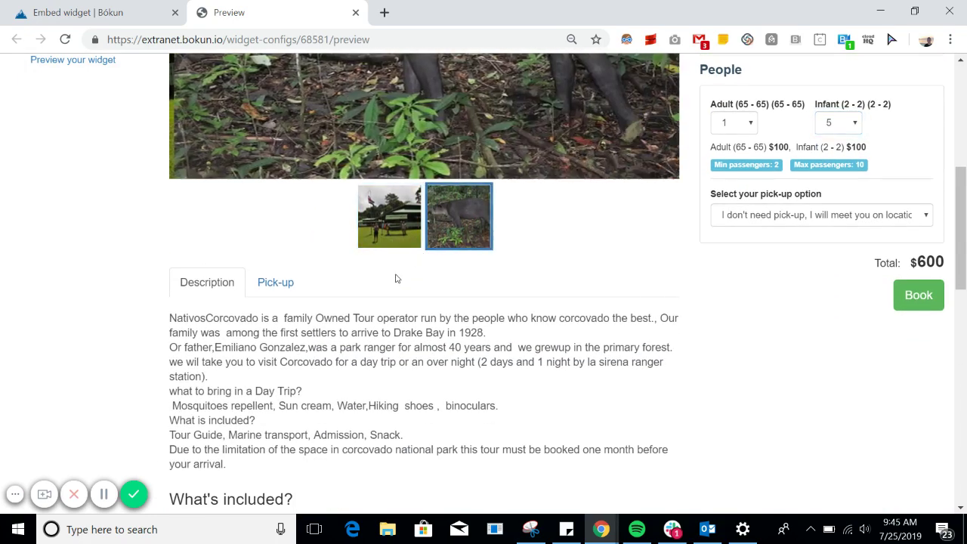
scroll(393, 280, "up", 2)
scroll(389, 227, "up", 3)
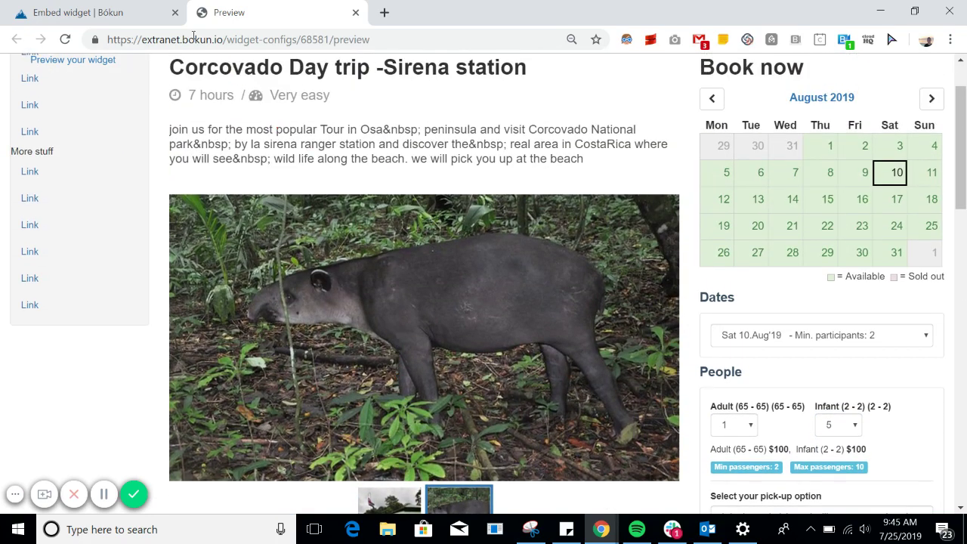
left_click(354, 13)
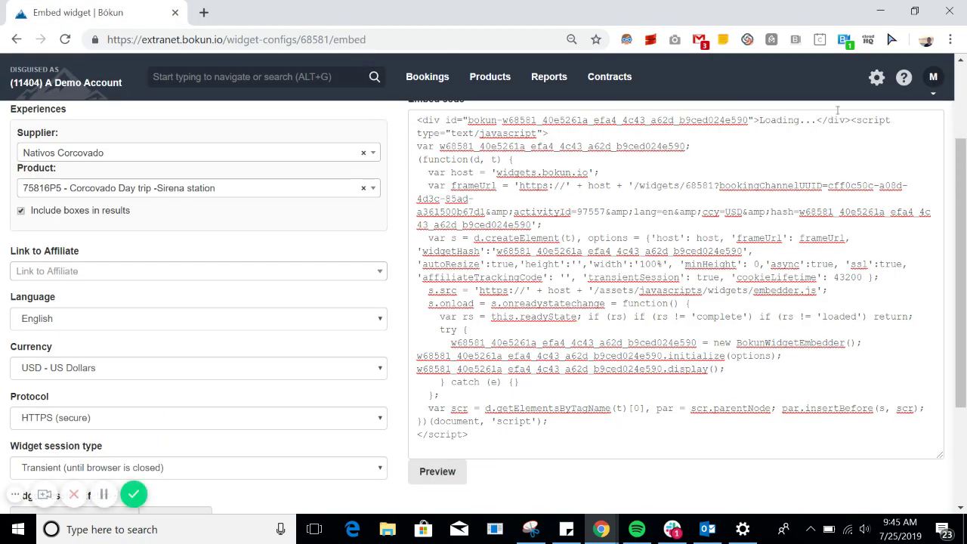